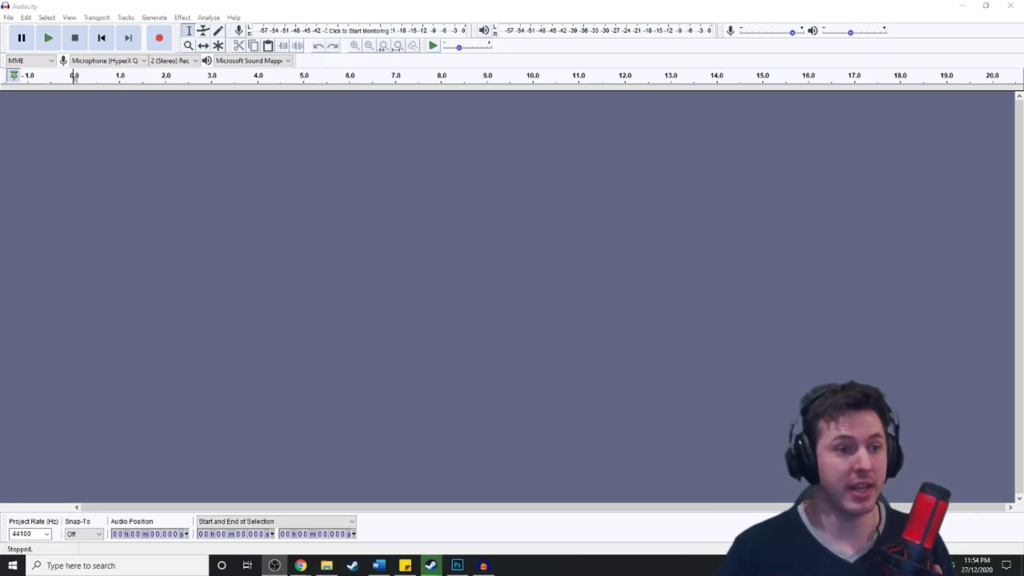
Record a short vocal sound on a new stereo track and trim the clip to about 0.72 seconds.
click(156, 41)
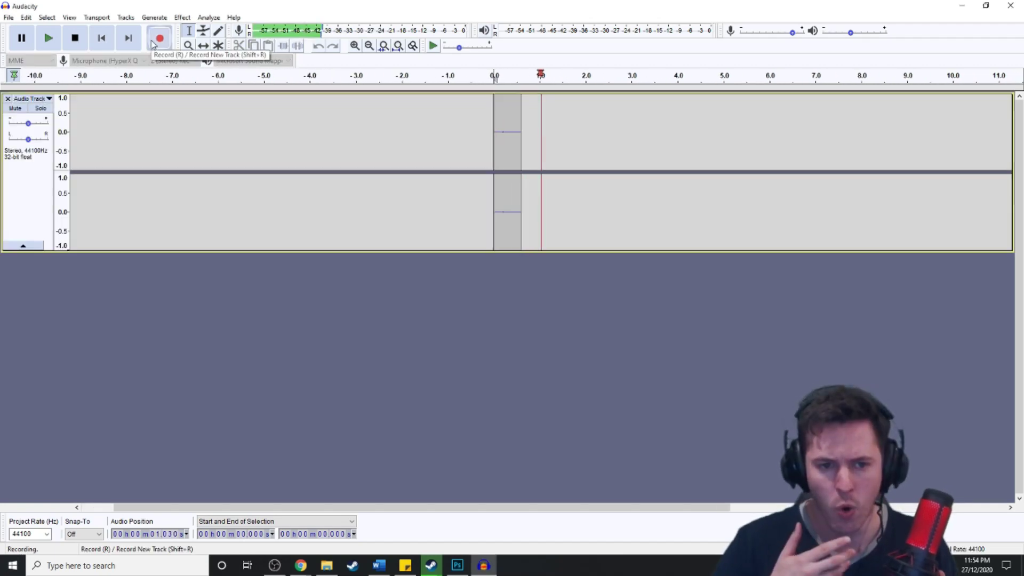
key(space)
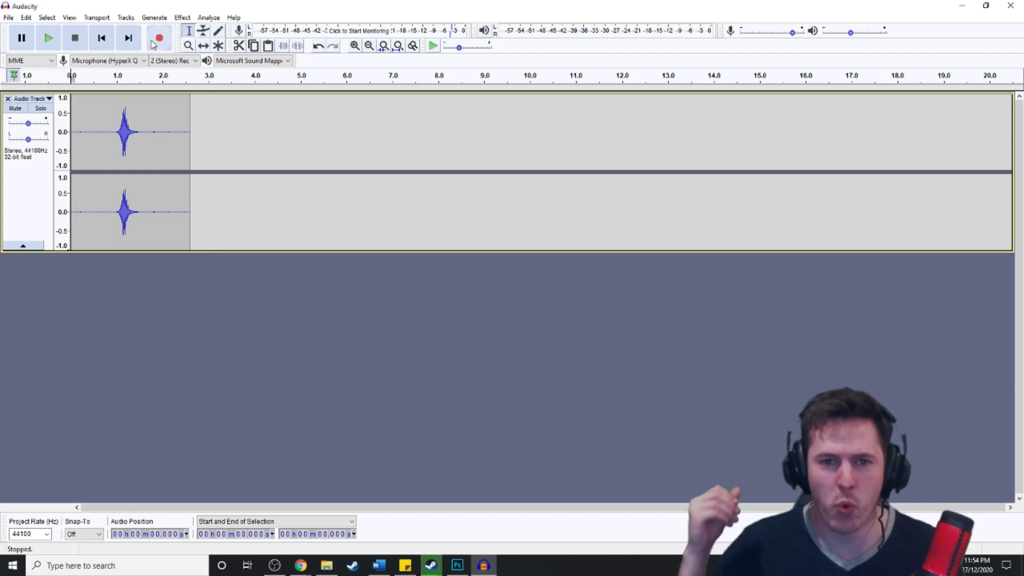
key(ctrl+z)
key(ctrl+y)
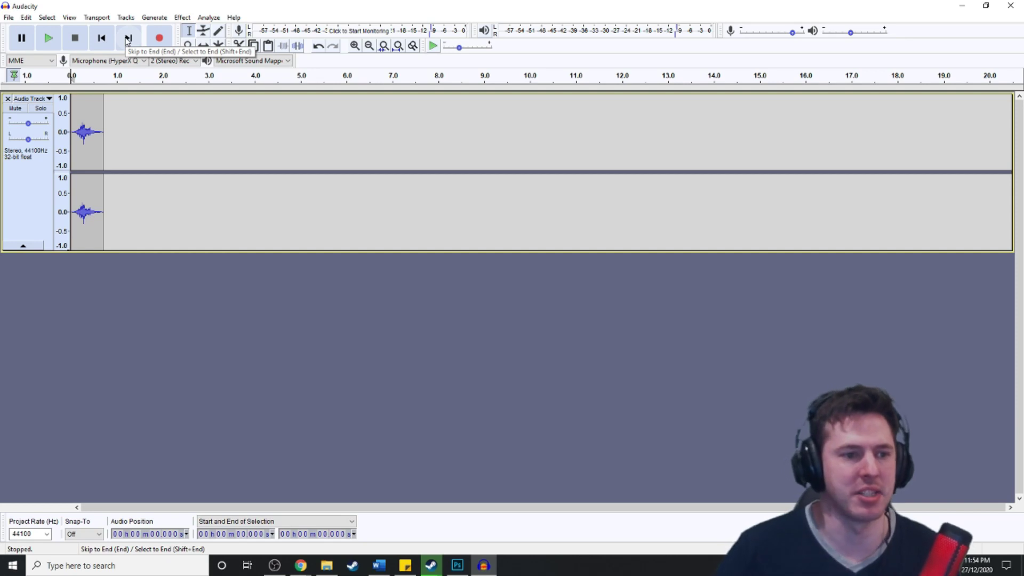
click(128, 38)
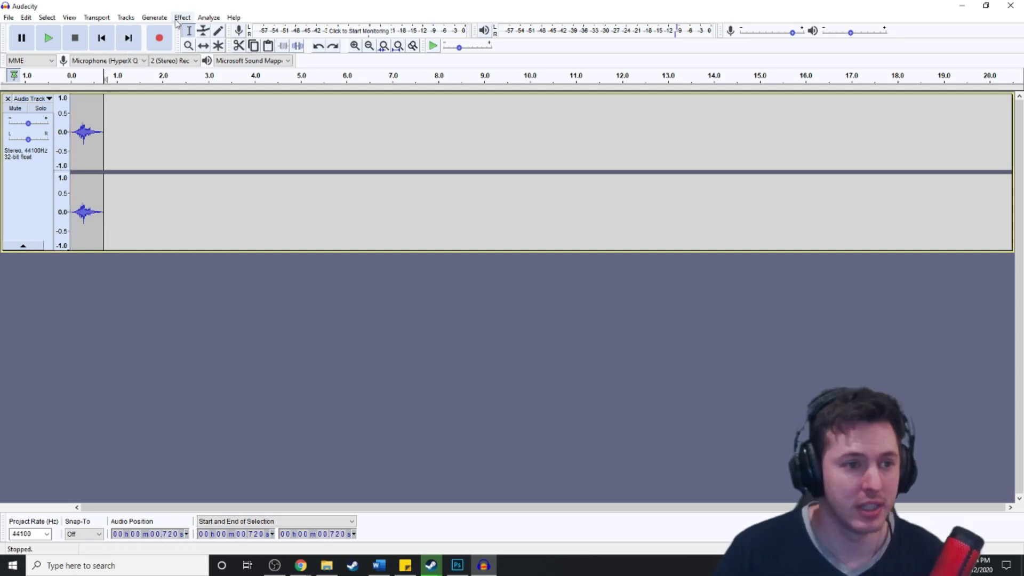
Add a second stereo track, record another vocal layer on it from the beginning, and play both layers together.
click(128, 18)
mouse_move(164, 30)
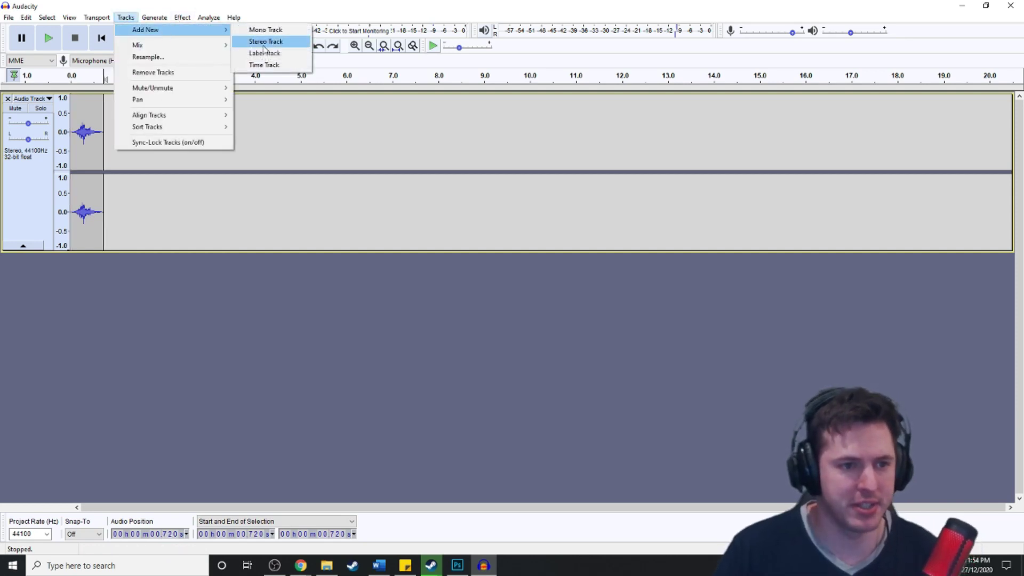
click(279, 42)
click(159, 38)
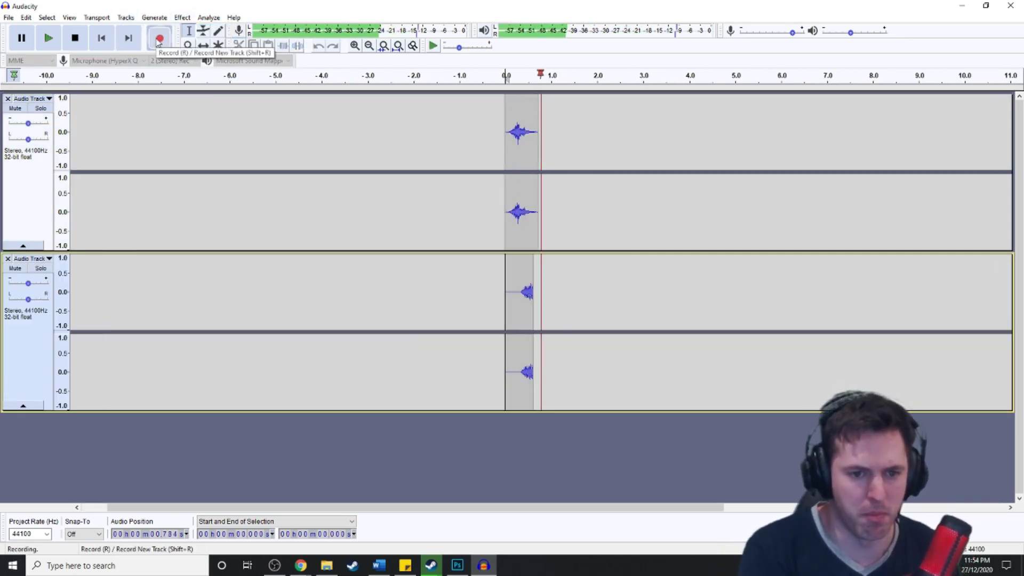
key(space)
key(space)
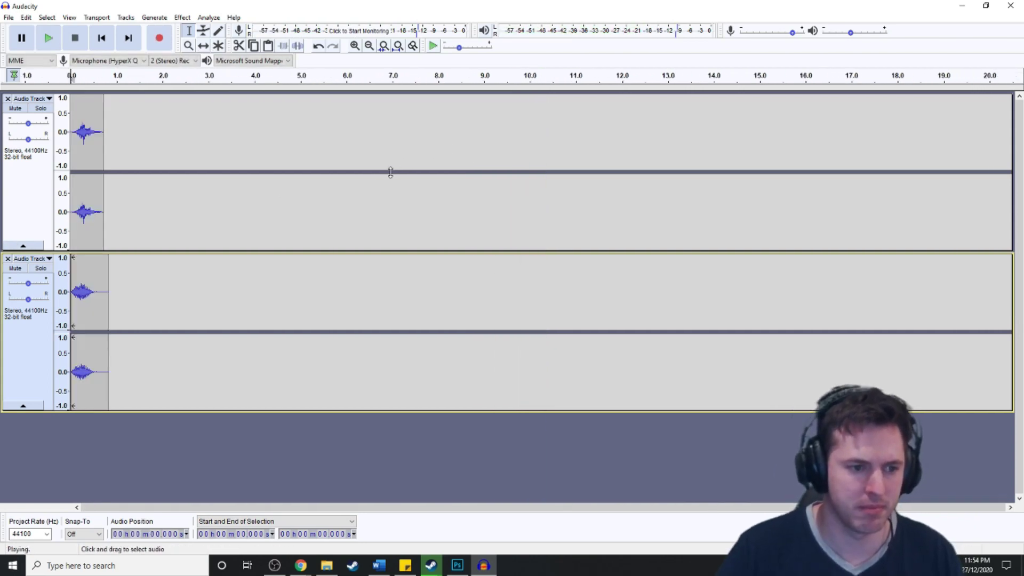
key(space)
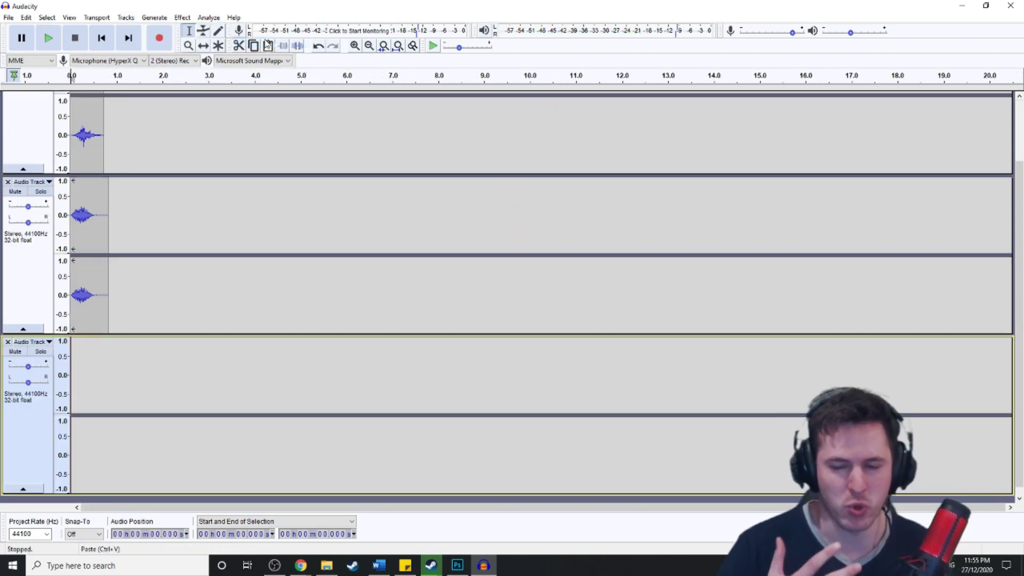
Record a third vocal layer on the new empty stereo track and play it back with the other layers.
click(159, 38)
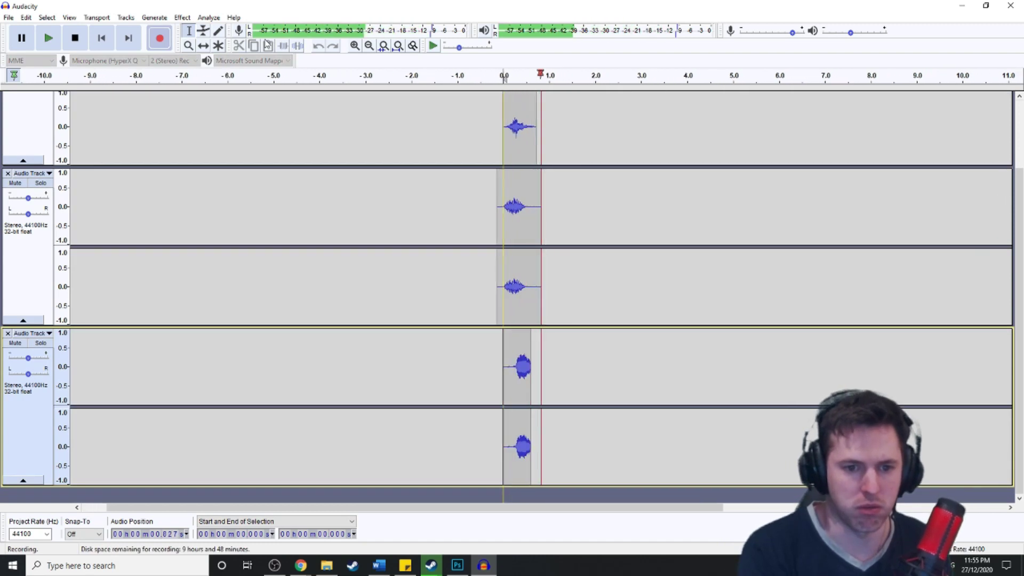
key(space)
key(space)
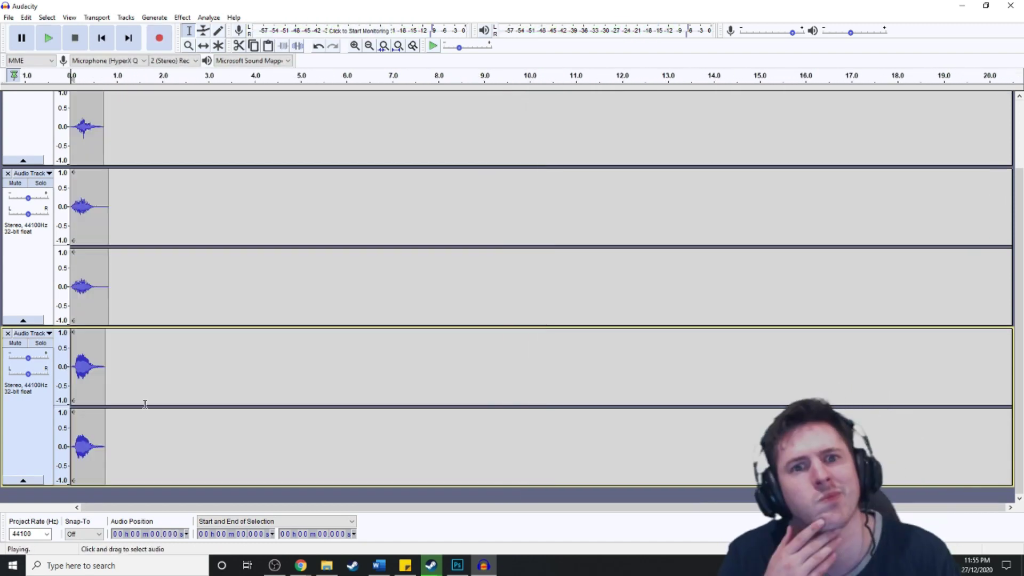
key(space)
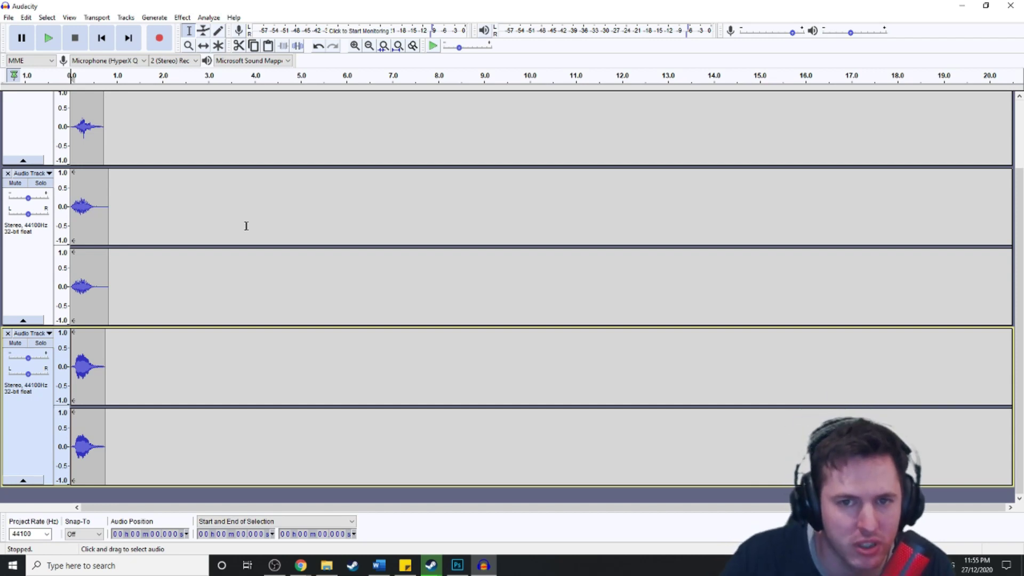
Add a fourth stereo track and record a layer of short percussive sounds on it.
click(182, 17)
mouse_move(140, 31)
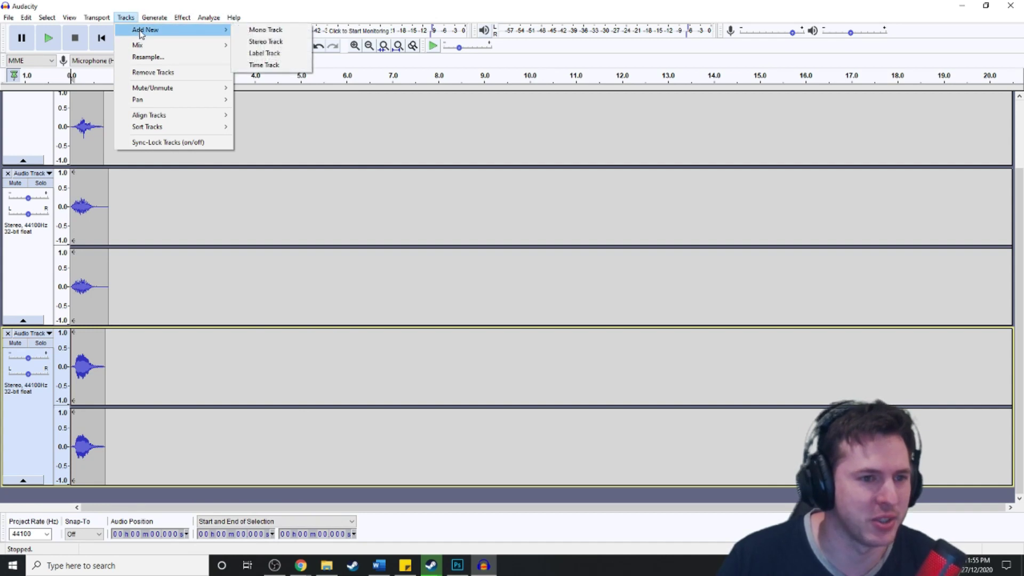
click(265, 42)
key(r)
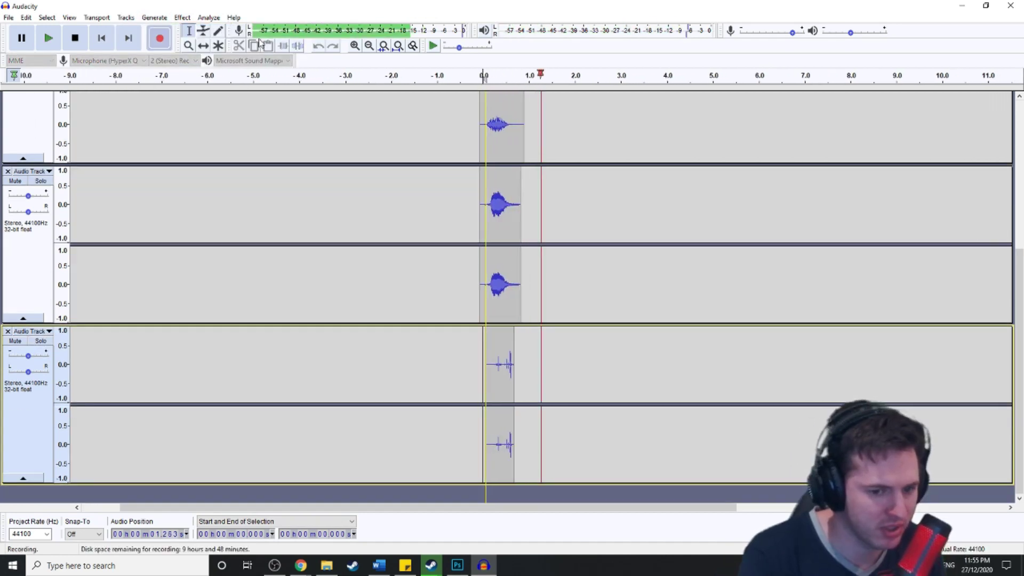
key(space)
Listen to the percussive layer with the other tracks muted, and to all the layers together.
scroll(2, 212, up, 7)
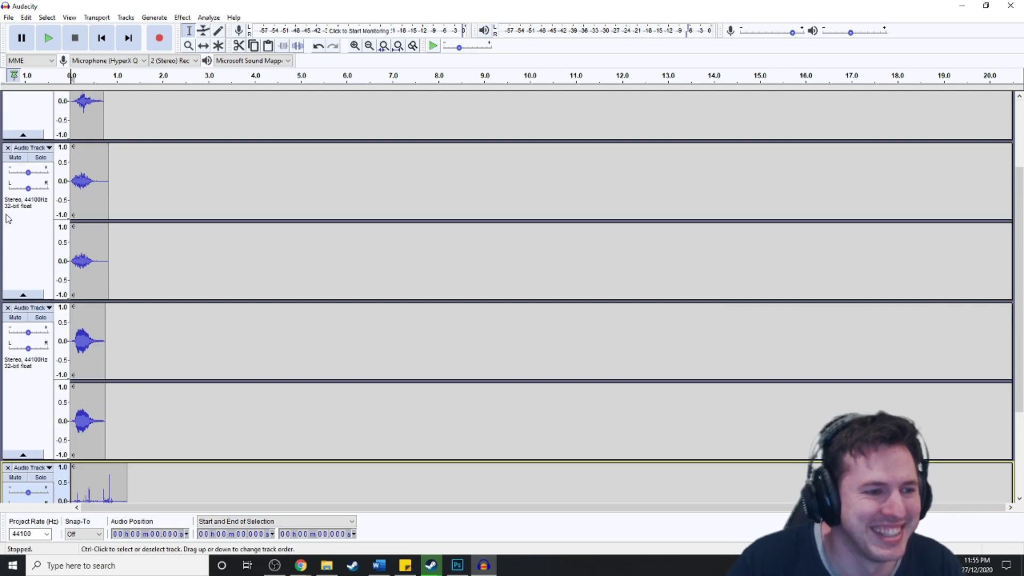
click(13, 108)
click(17, 292)
key(space)
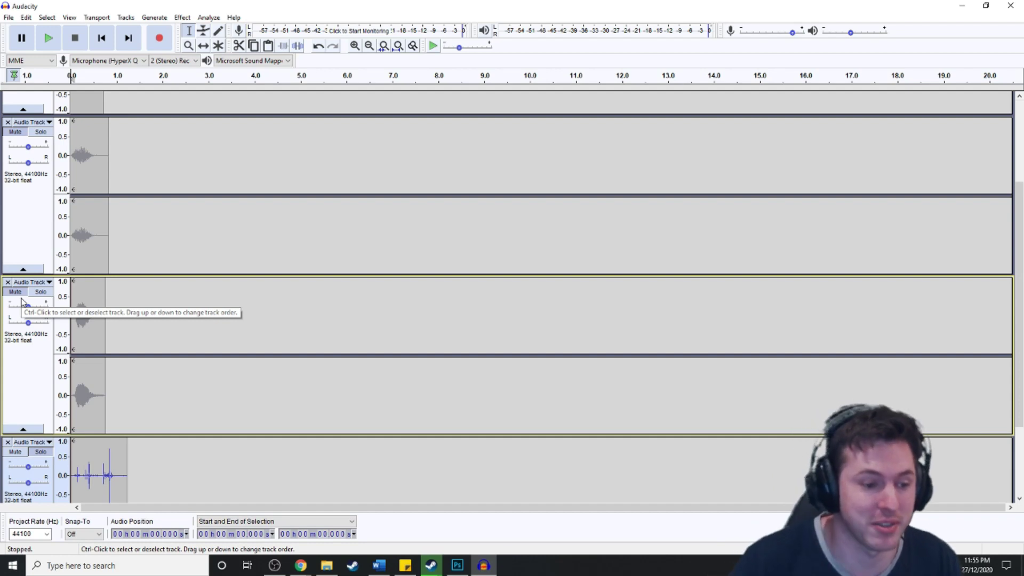
scroll(110, 350, down, 2)
key(space)
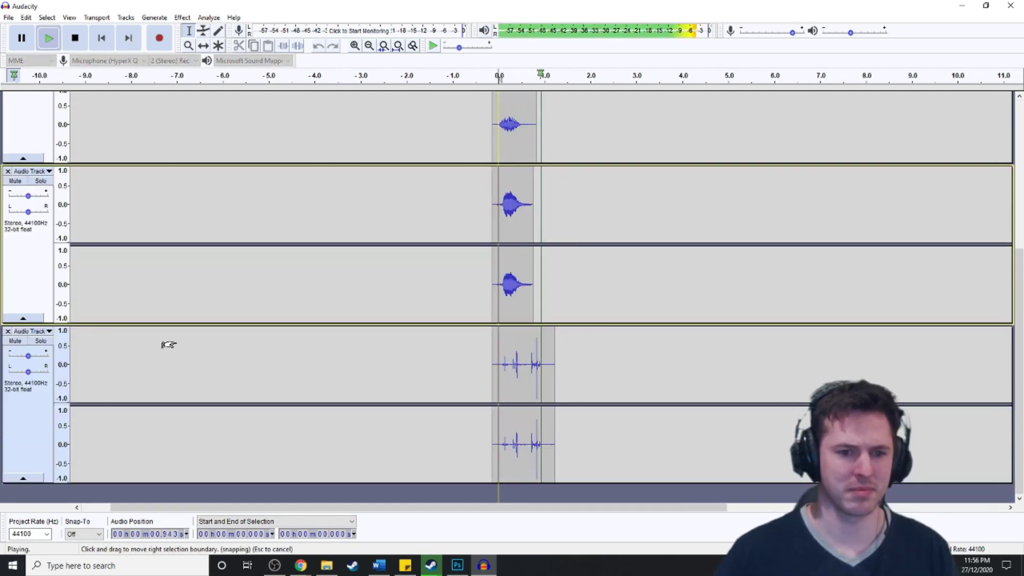
scroll(104, 413, up, 4)
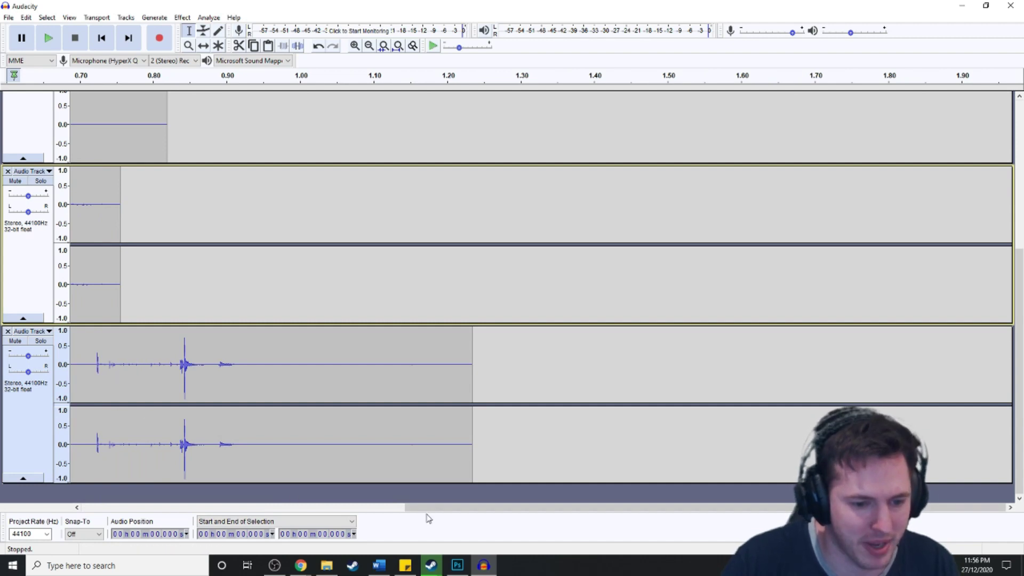
Cut the leading silence and the loud spike at about 0.28 to 0.34 seconds from the fourth track.
drag(426, 509, 101, 499)
click(154, 372)
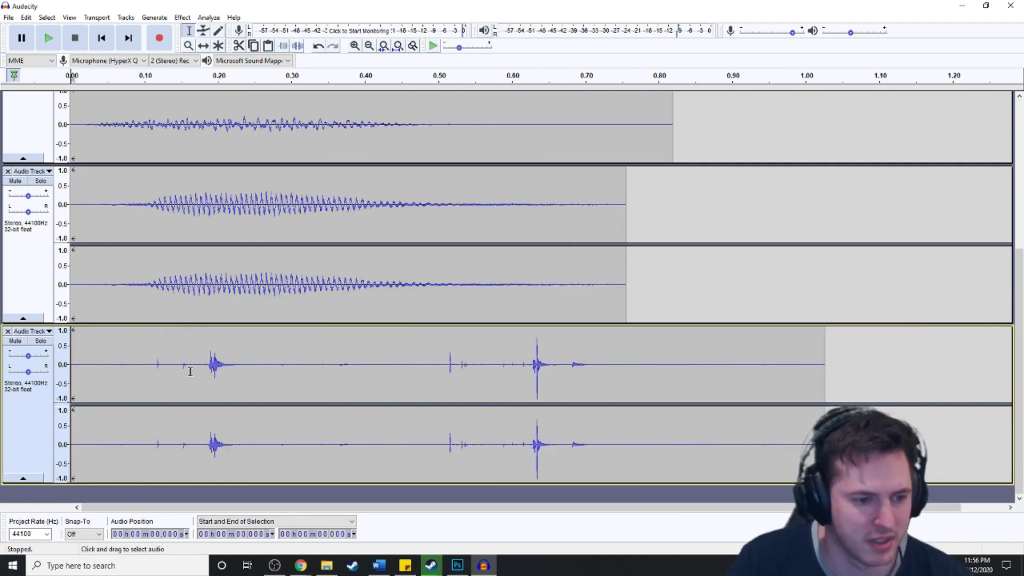
scroll(190, 371, down, 3)
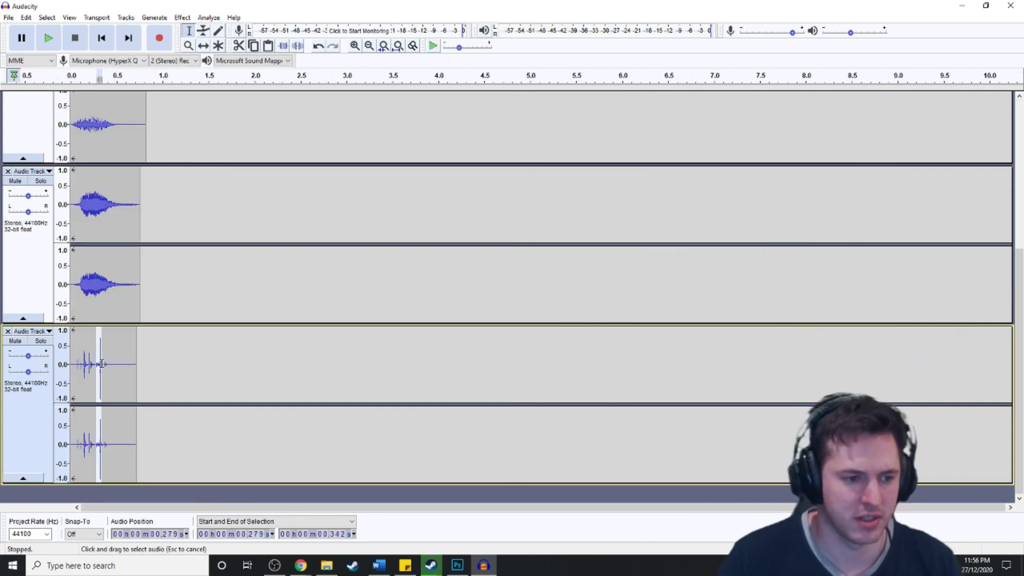
key(space)
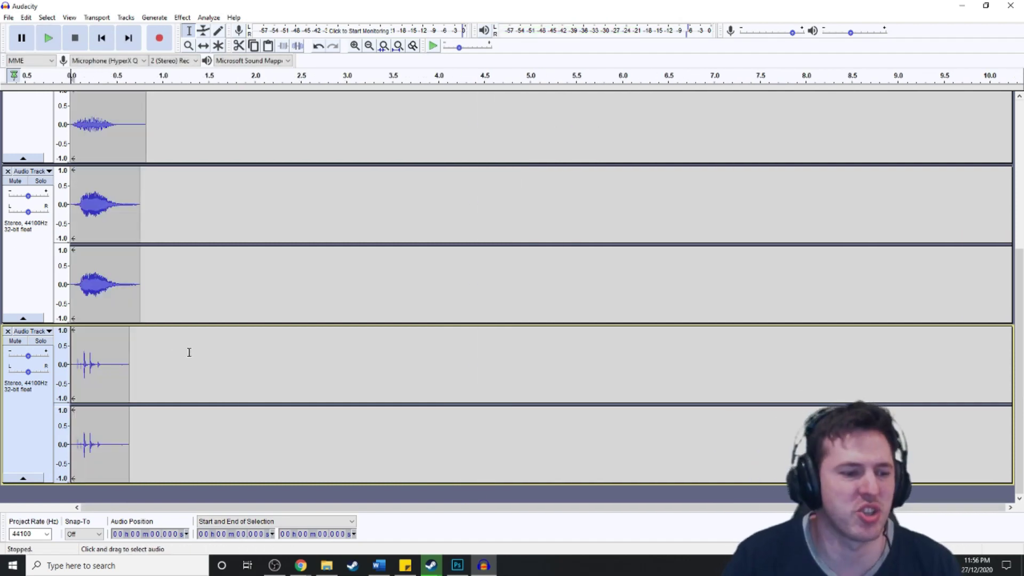
Slow down all four tracks with Change Speed so the 1.3-second selection lasts about 1.38 seconds.
drag(190, 352, 2, 13)
scroll(154, 270, down, 1)
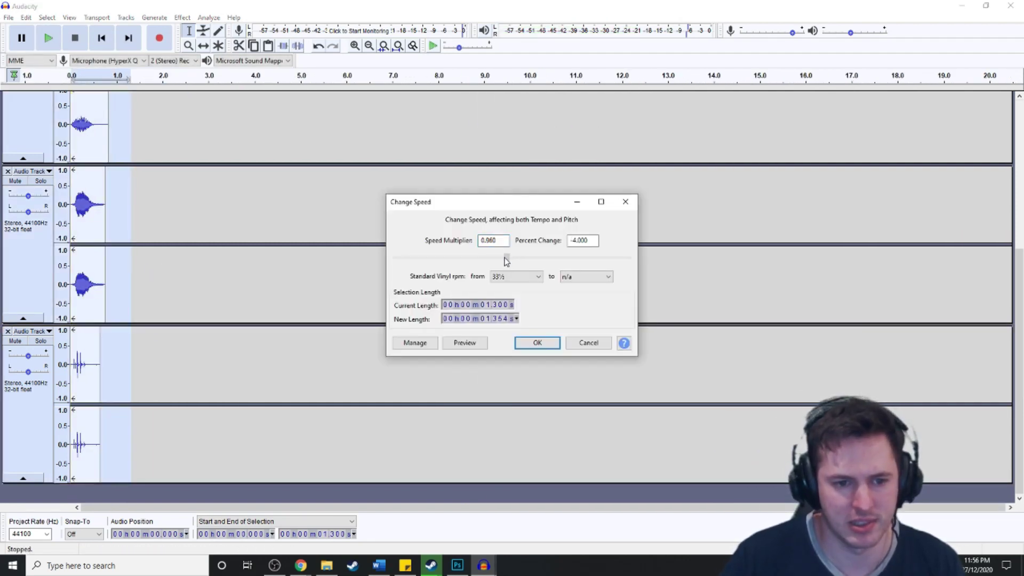
key(Return)
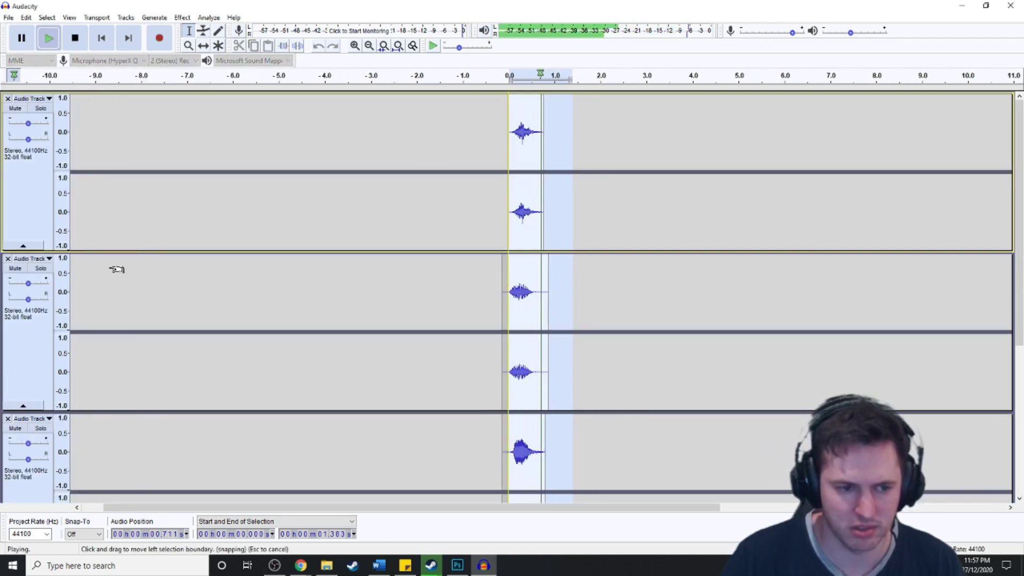
Lower the third track's gain while playing back the layered mix.
drag(28, 443, 23, 444)
key(space)
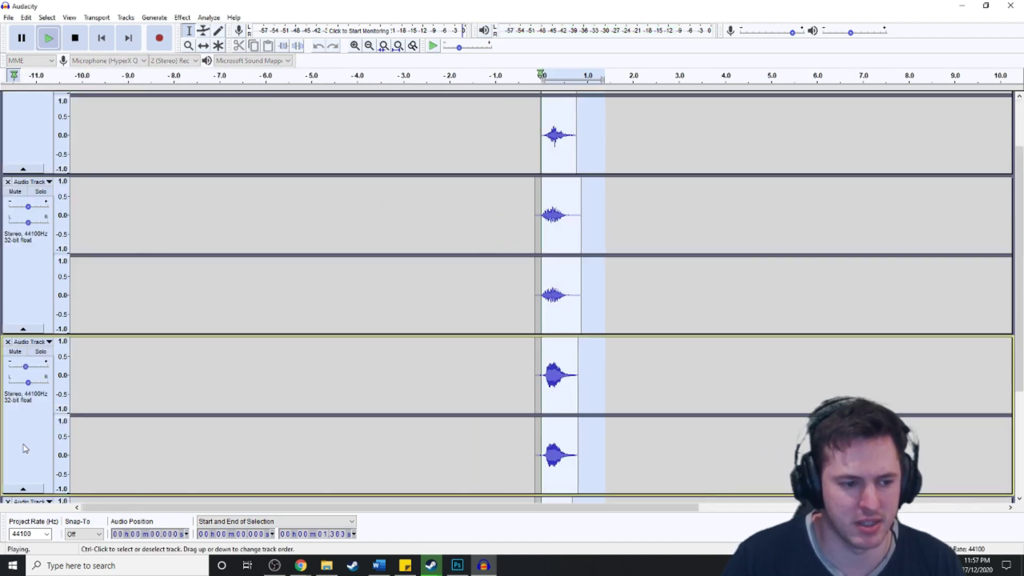
key(space)
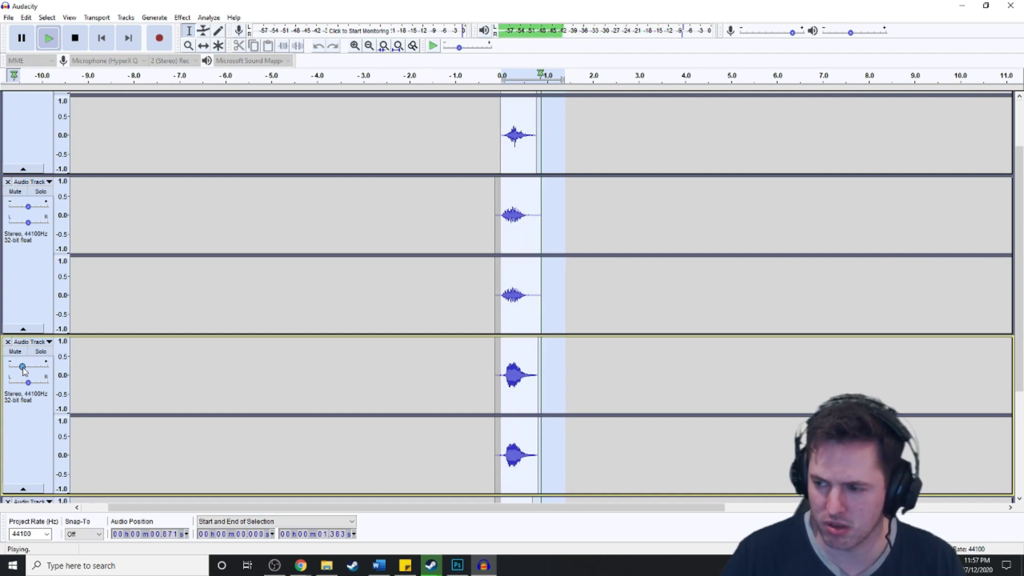
Add a fifth stereo track and record one more vocal layer on it from the start of the timeline.
click(263, 240)
click(101, 43)
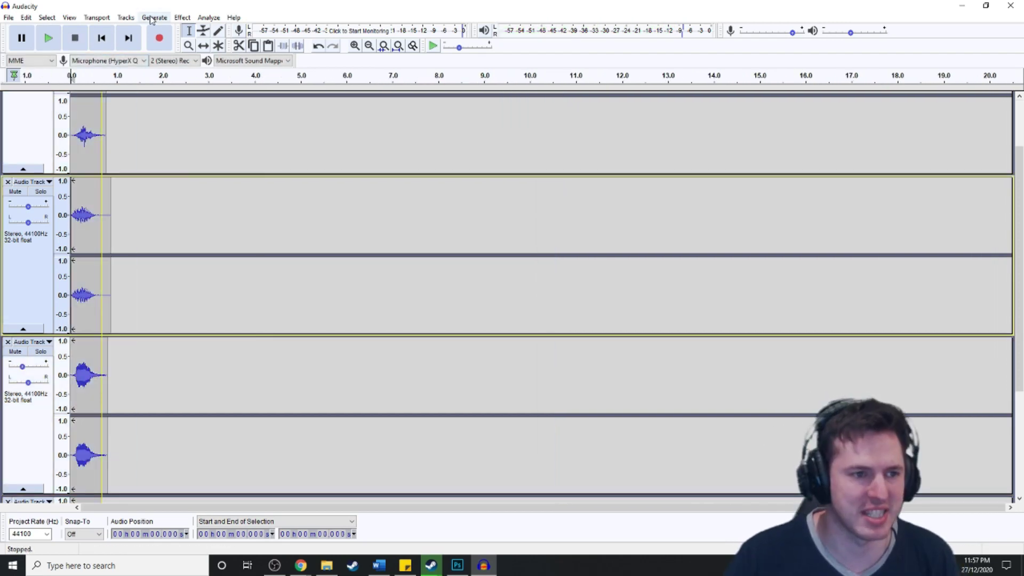
click(128, 18)
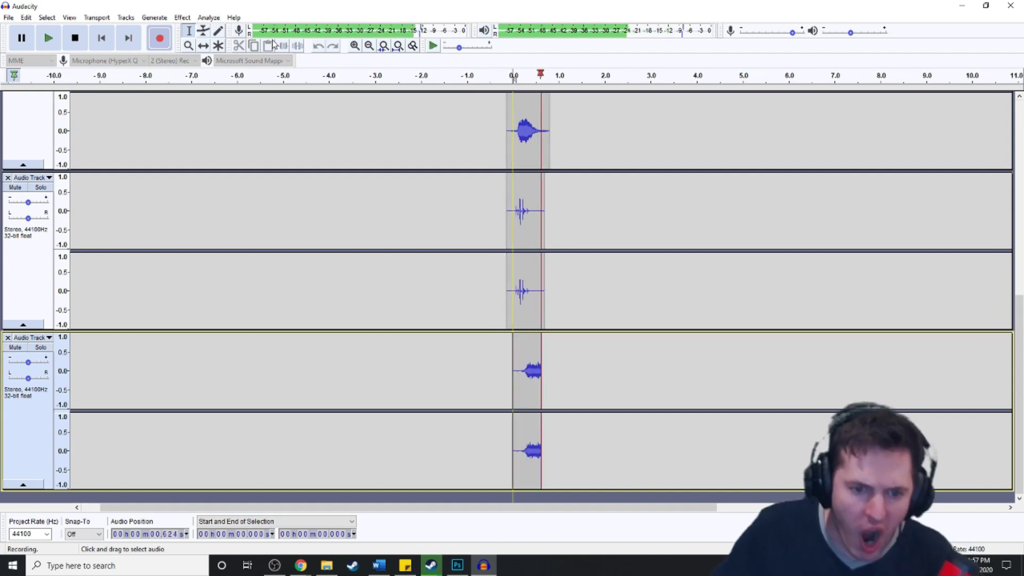
key(space)
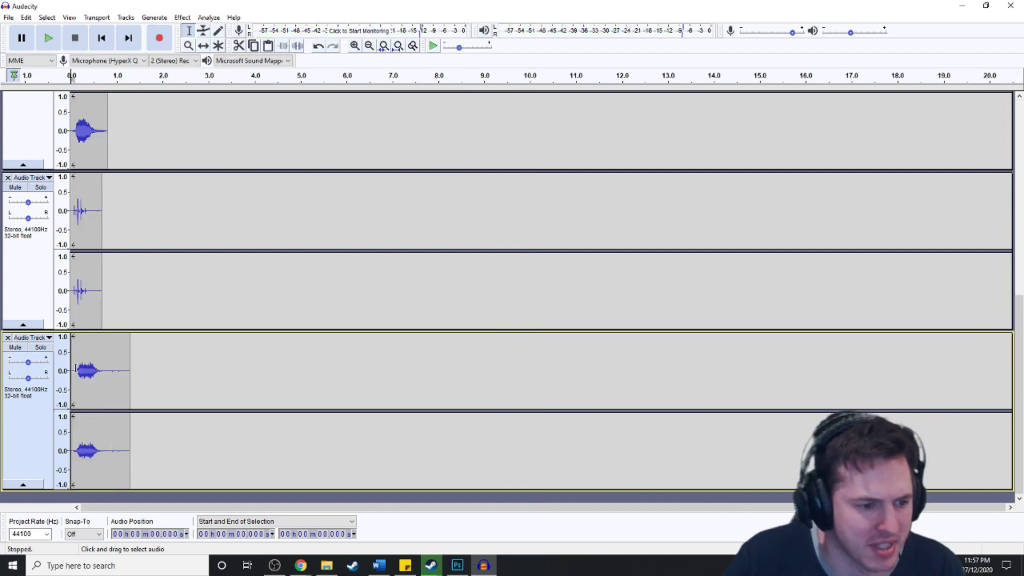
Trim the silence before the fifth track's sound, reduce its gain, and play back the mix.
key(space)
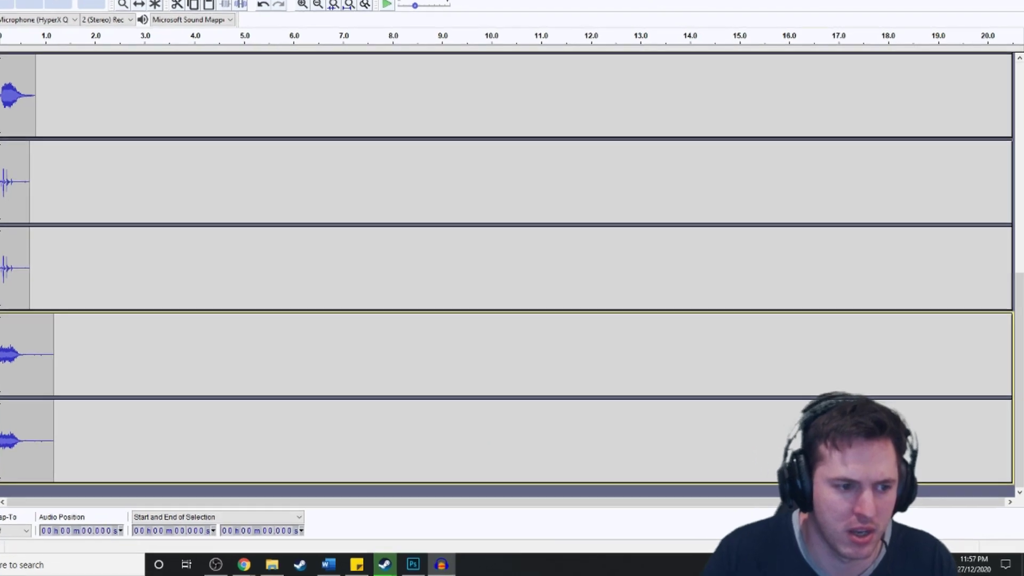
key(space)
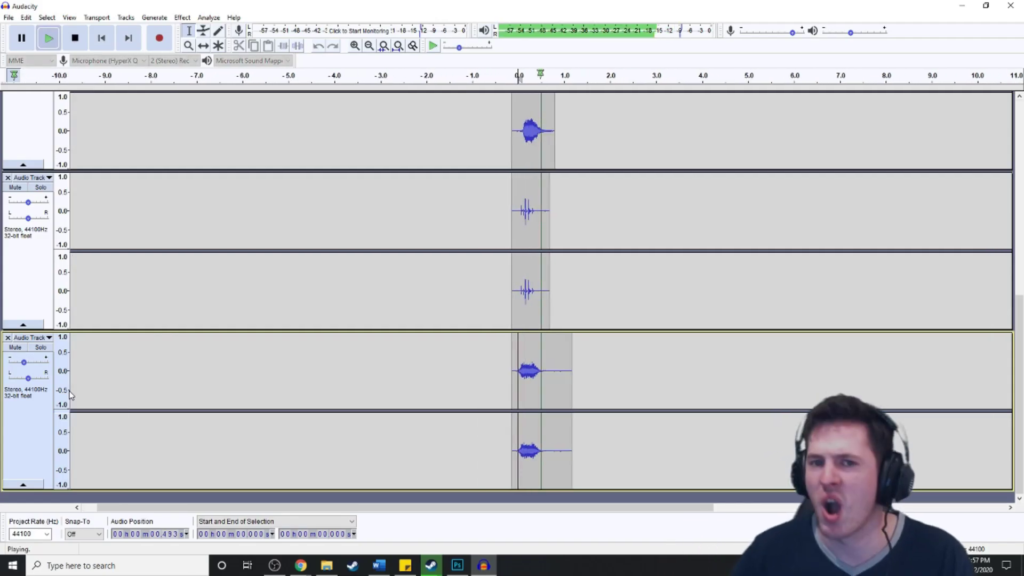
key(space)
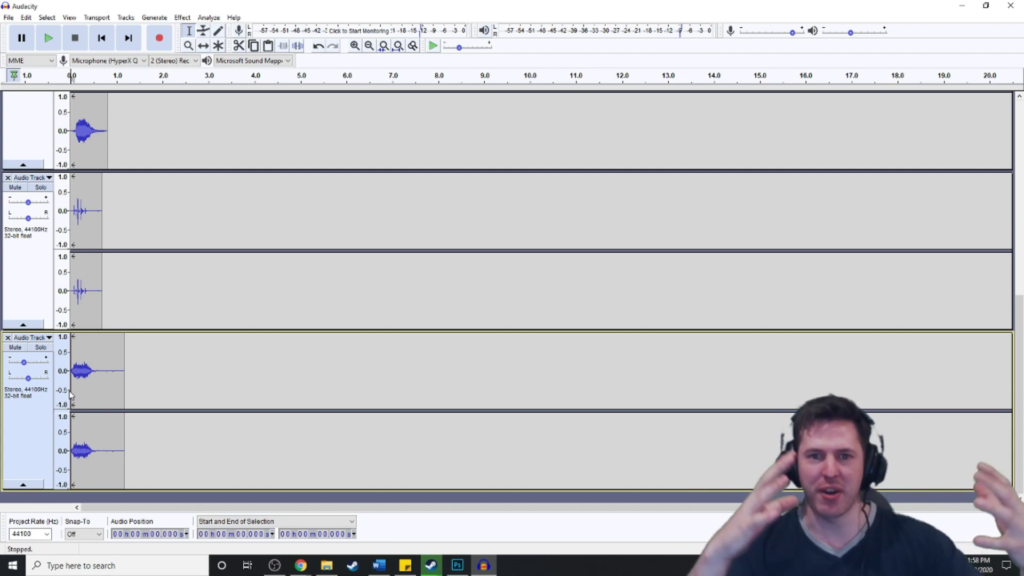
Export the layered sound as an audio file and import it into the audio/se folder in RPG Maker MV's Resource Manager.
key(ctrl+shift+e)
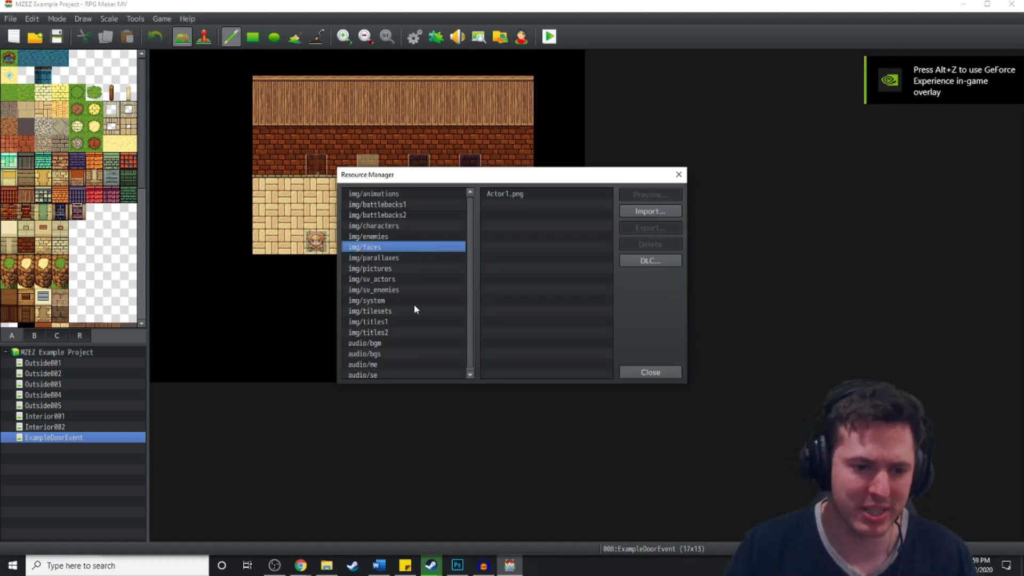
click(375, 375)
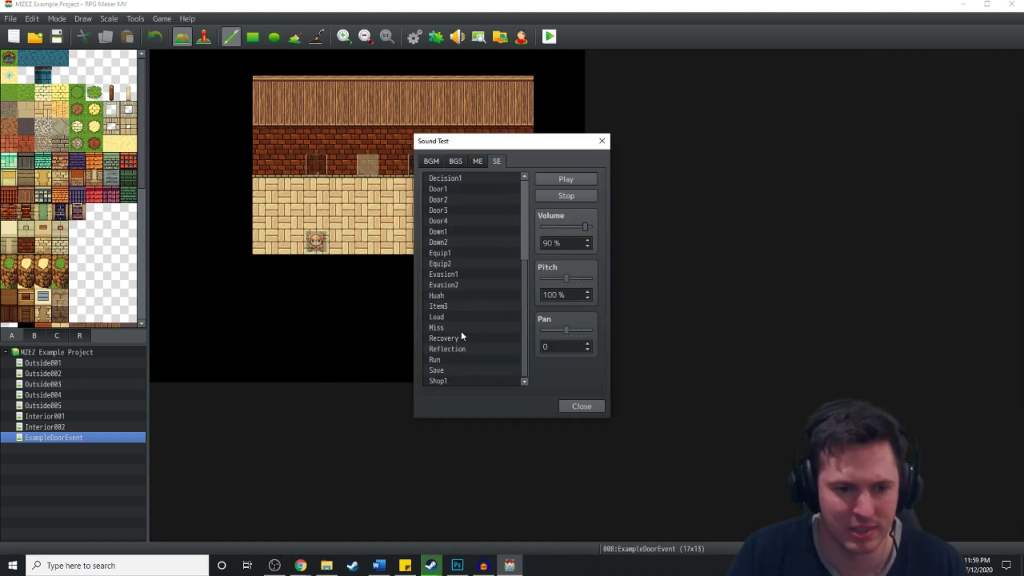
Audition the Huah sound effect in the Sound Test at different pitches, ending with volume 100% and pitch 50%.
click(442, 296)
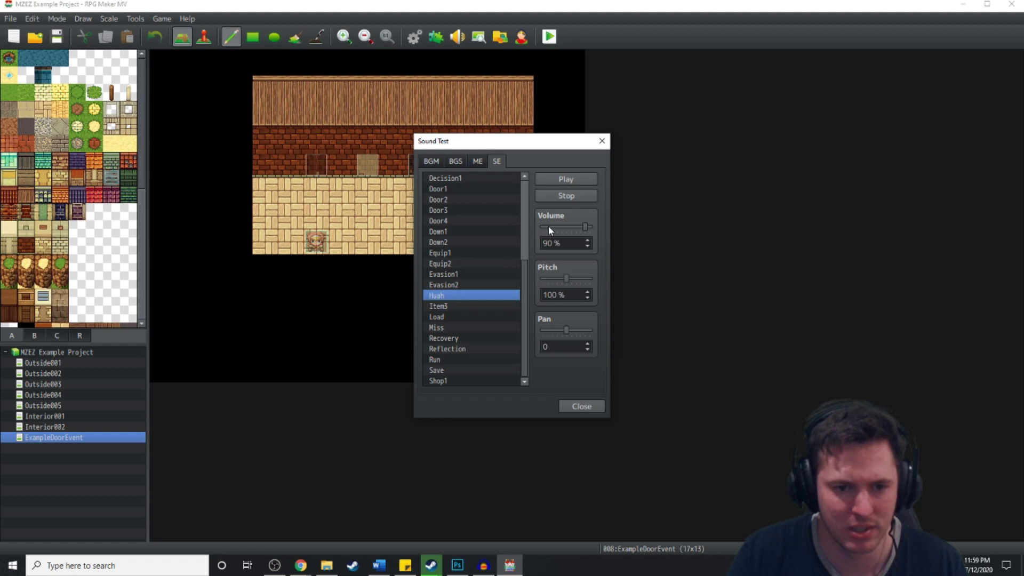
drag(566, 279, 590, 277)
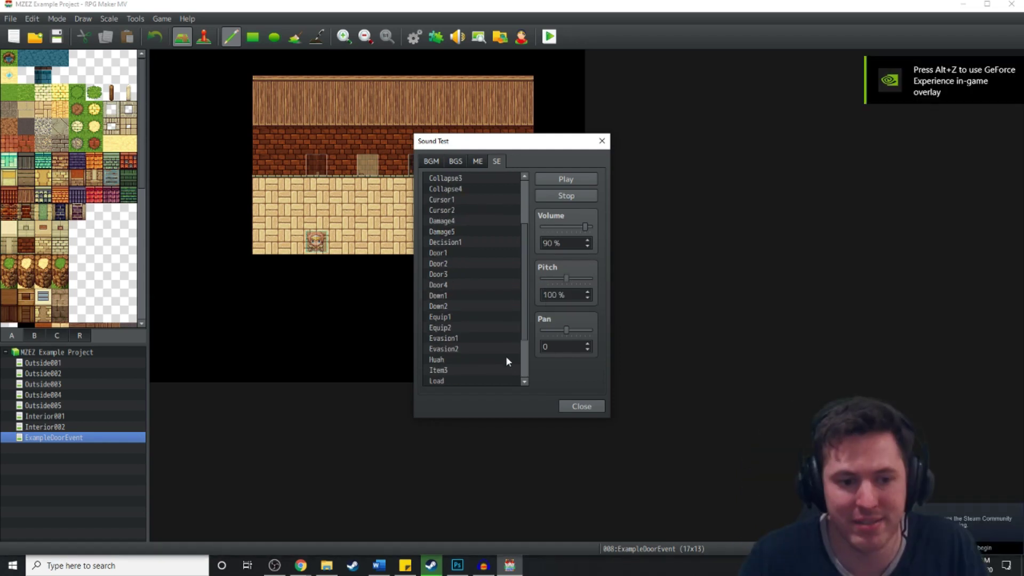
scroll(505, 356, down, 2)
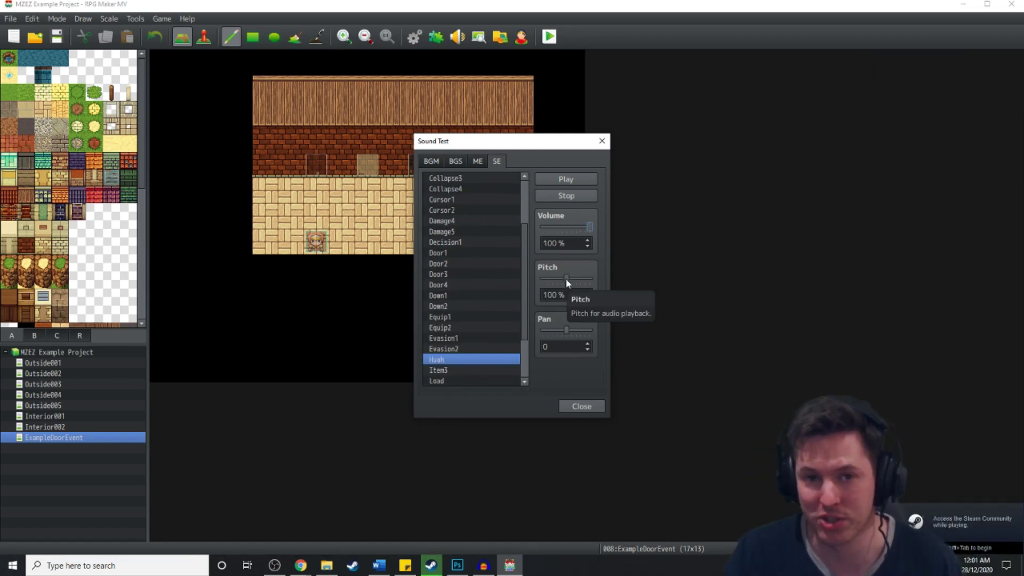
drag(566, 279, 486, 273)
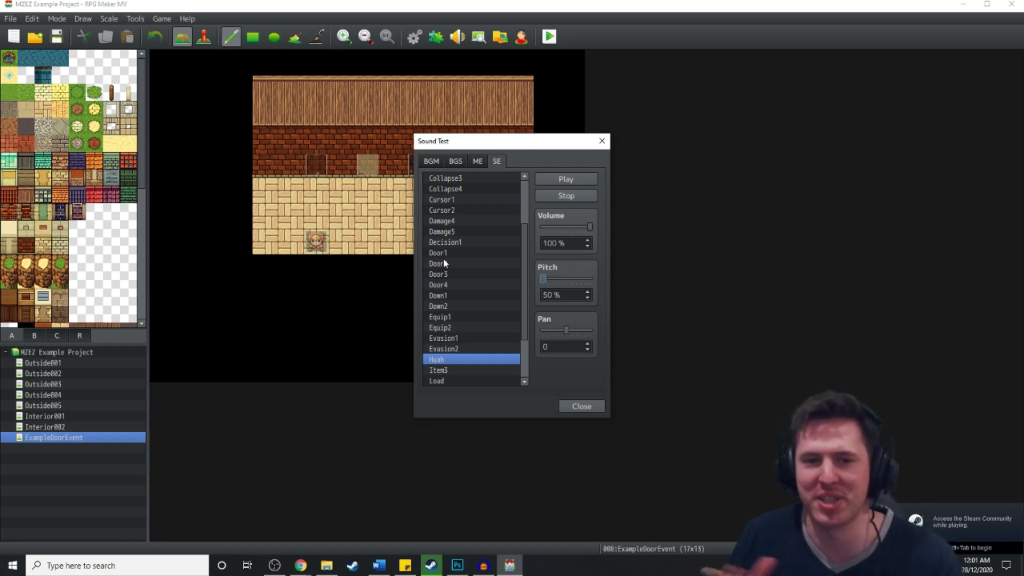
Play the Huah sound effect once more at 50% pitch and close the Sound Test.
click(566, 179)
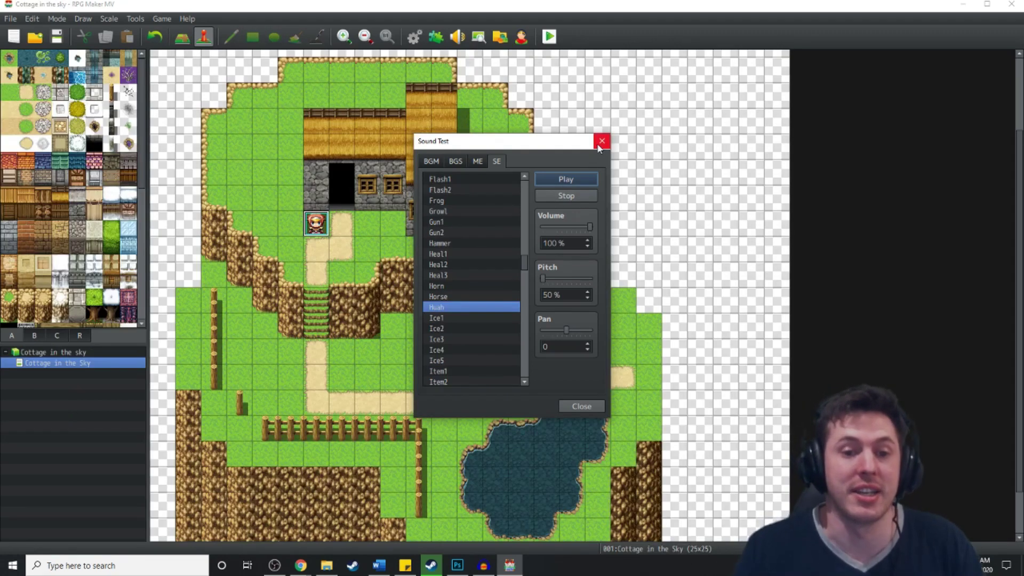
click(599, 142)
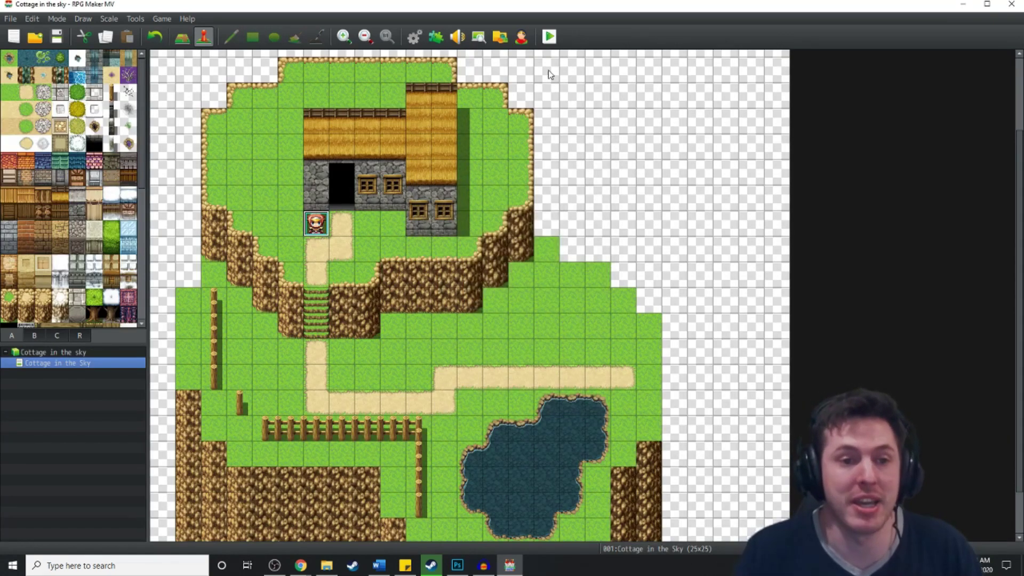
In the Cottage in the sky project's database, preview the Fire One 1 and Fire One 2 animations.
click(436, 38)
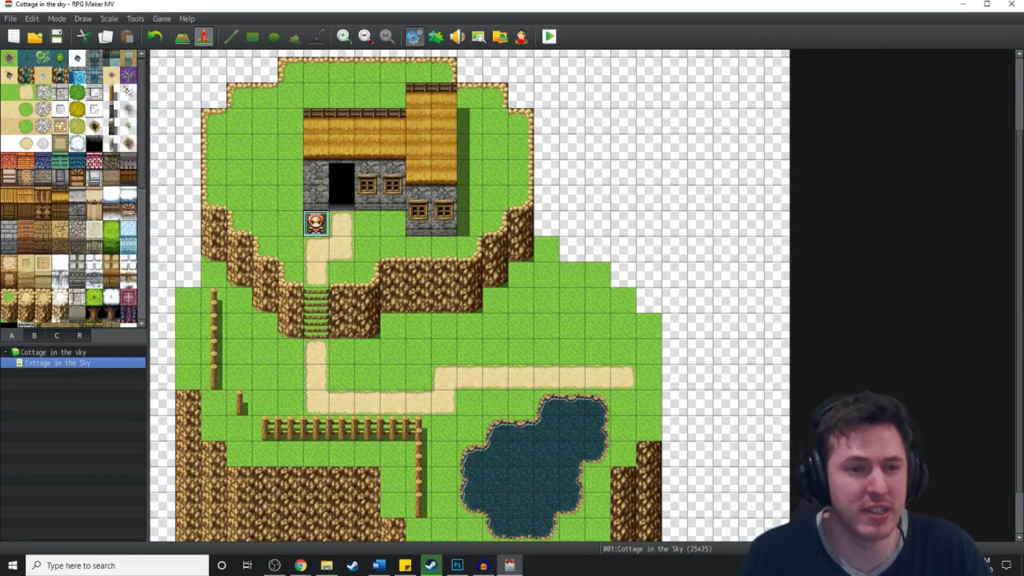
click(735, 365)
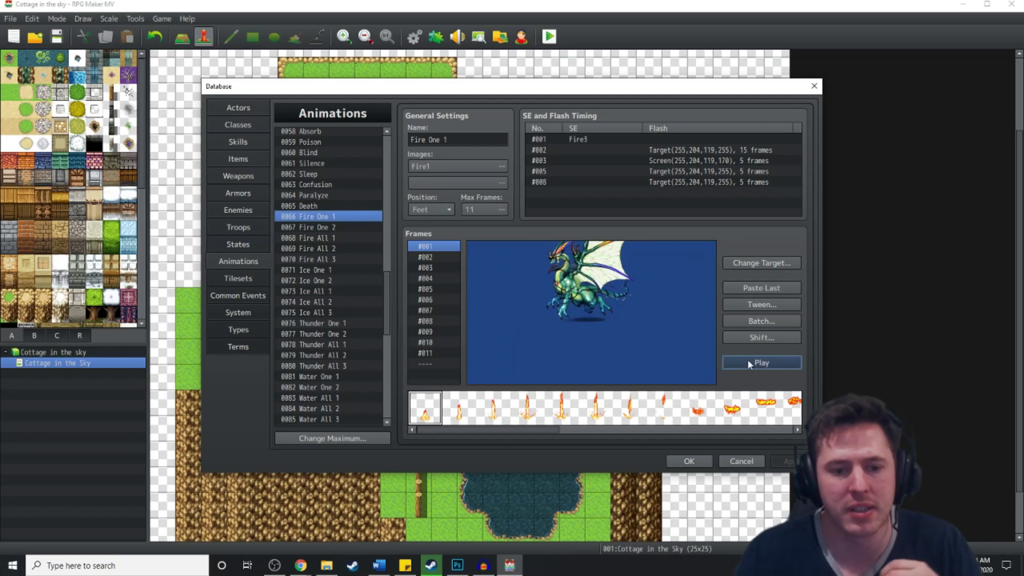
click(325, 228)
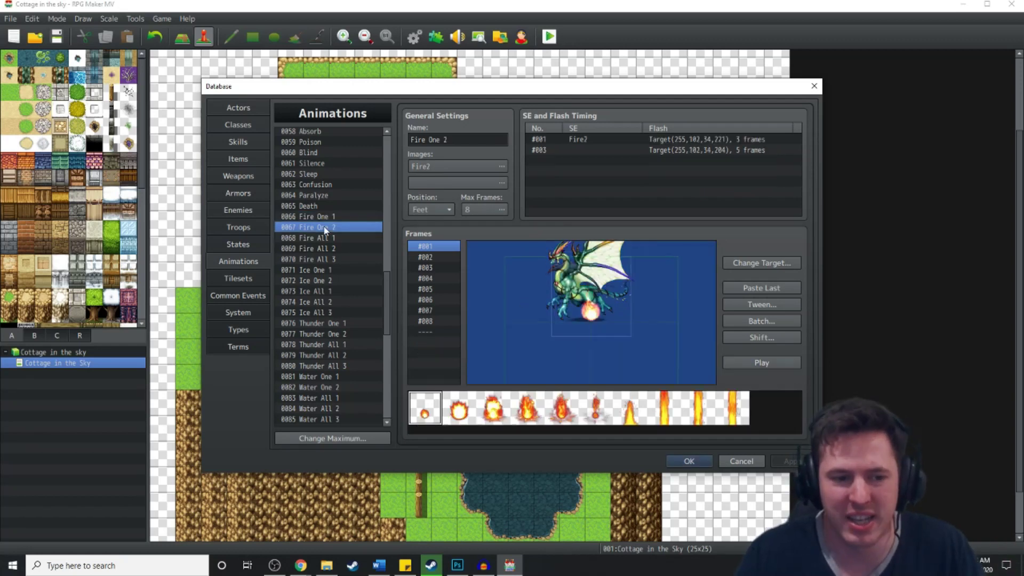
click(733, 362)
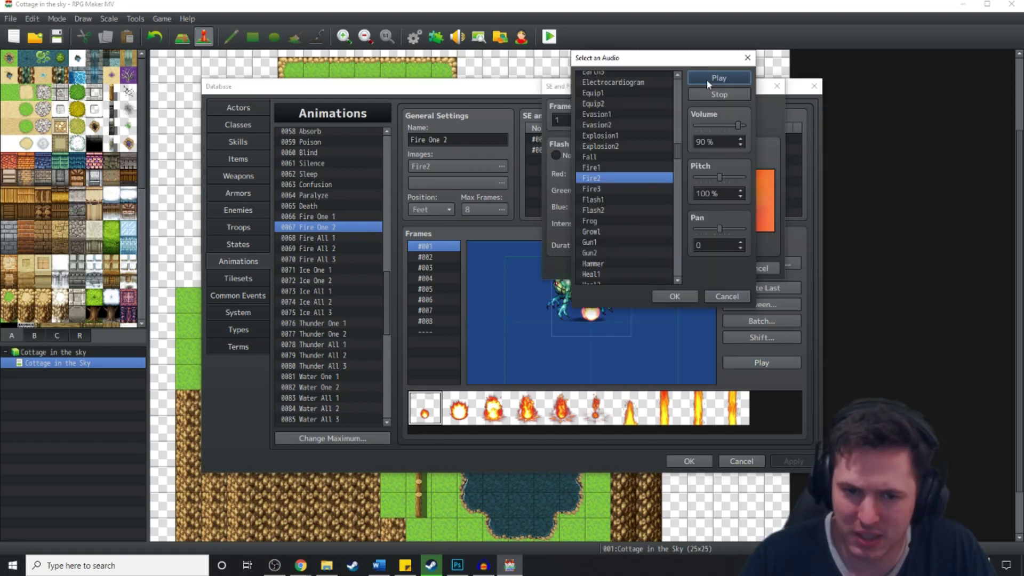
Replace the frame 1 sound effect of Fire One 2 with Huah at 100% volume and 90% pitch, and preview the animation.
scroll(665, 169, down, 1)
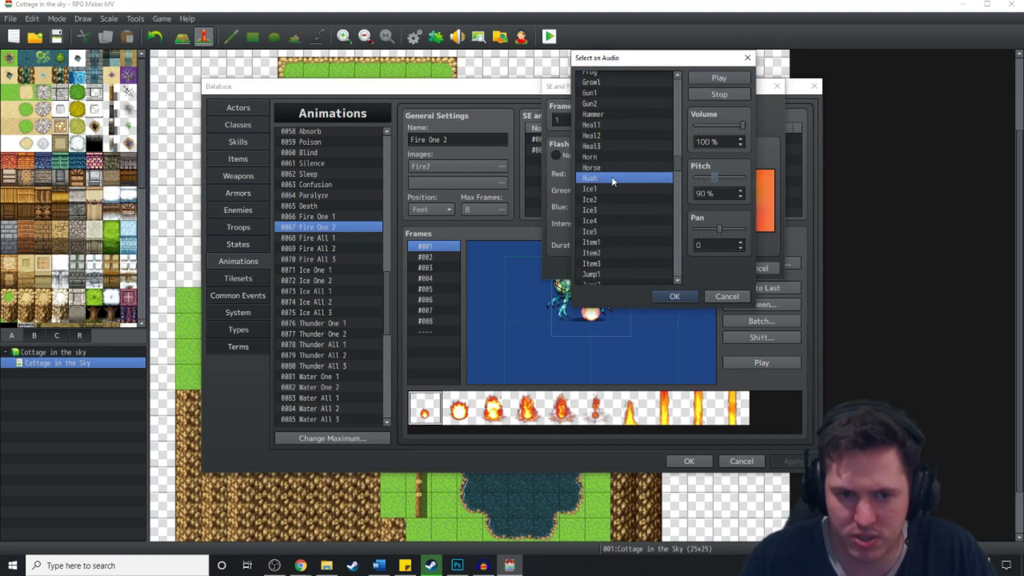
scroll(611, 178, up, 3)
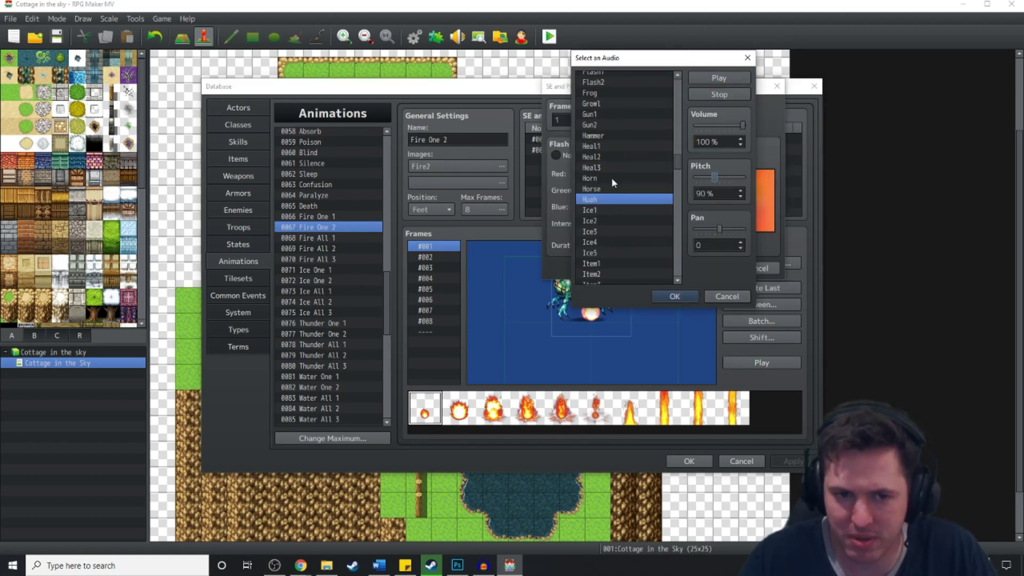
scroll(608, 160, up, 1)
click(604, 102)
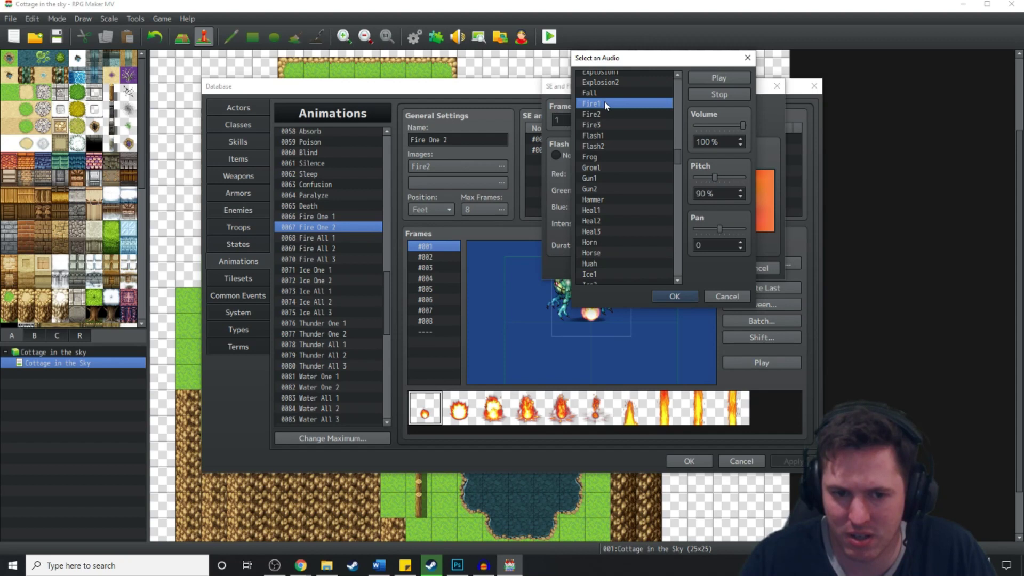
scroll(601, 144, down, 2)
click(597, 188)
click(674, 296)
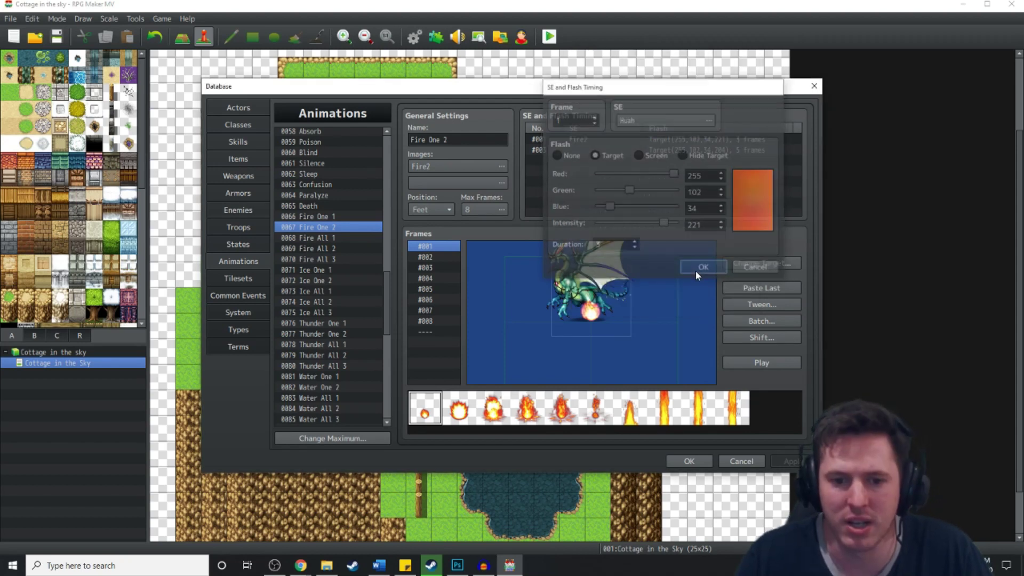
click(695, 270)
click(758, 366)
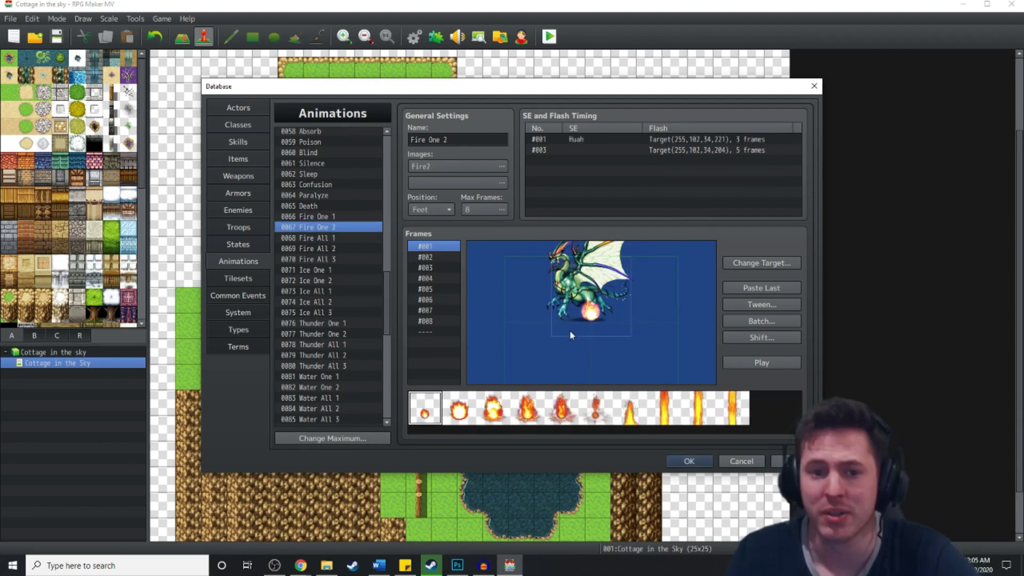
click(751, 362)
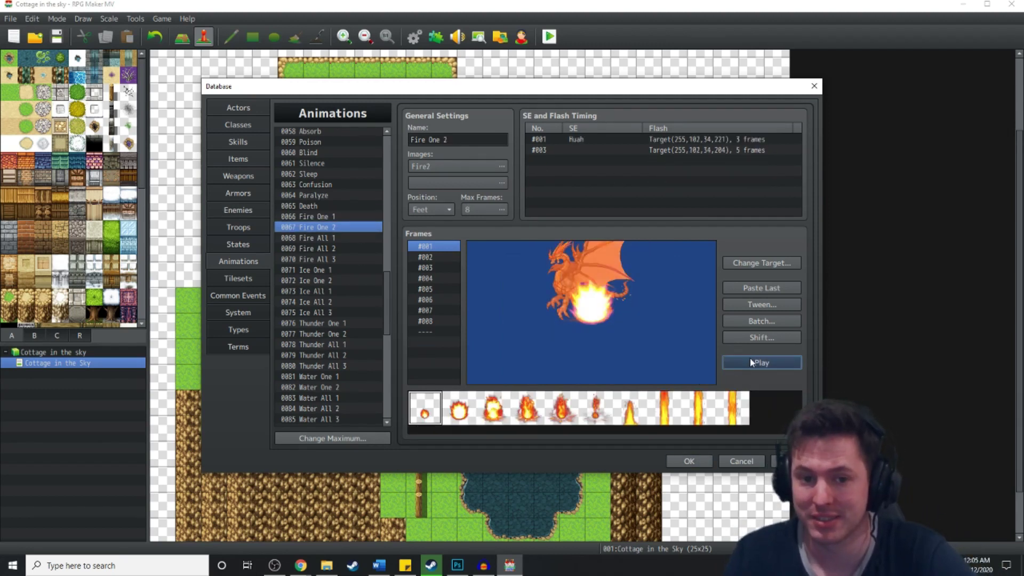
Lower the pitch of the Huah sound in Fire One 2's frame 1 timing to 50% and play the sound.
double_click(671, 141)
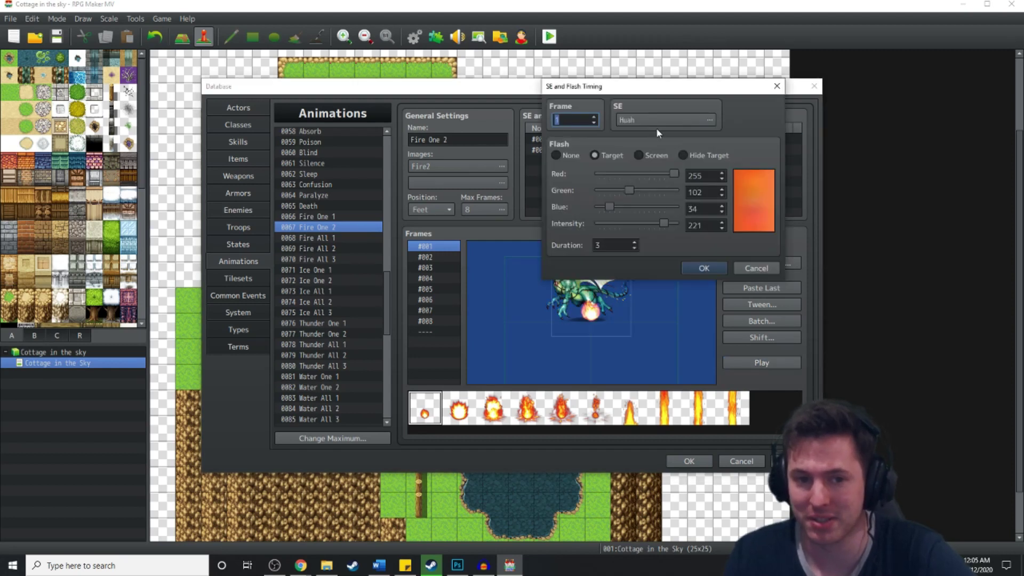
click(659, 120)
scroll(595, 176, up, 3)
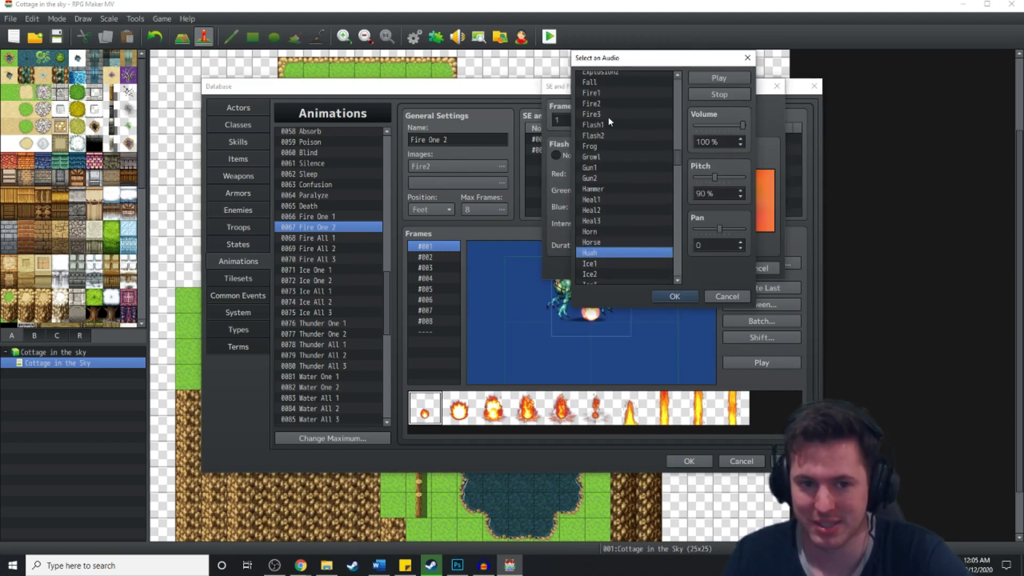
scroll(608, 121, up, 1)
click(604, 115)
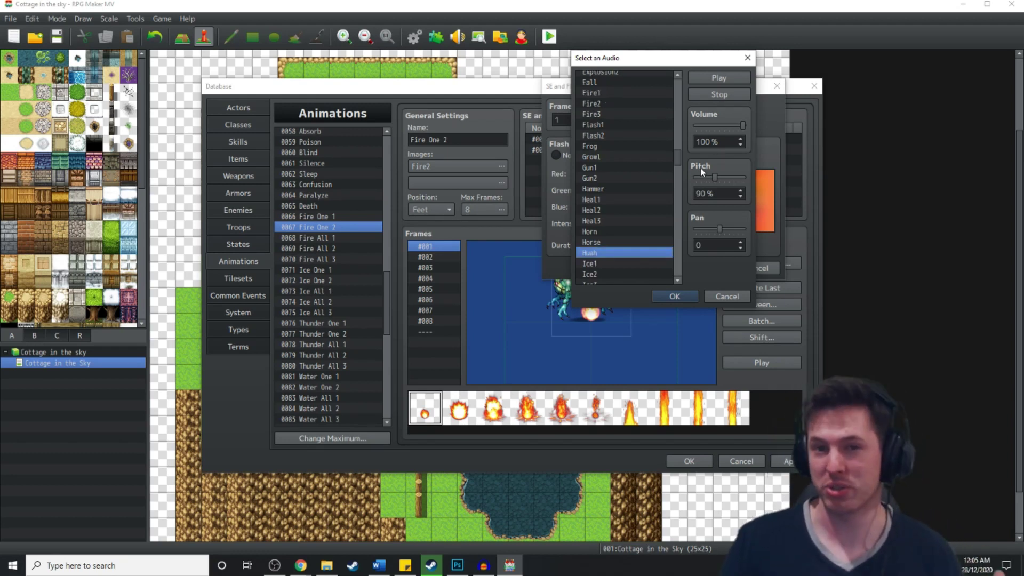
drag(709, 176, 674, 266)
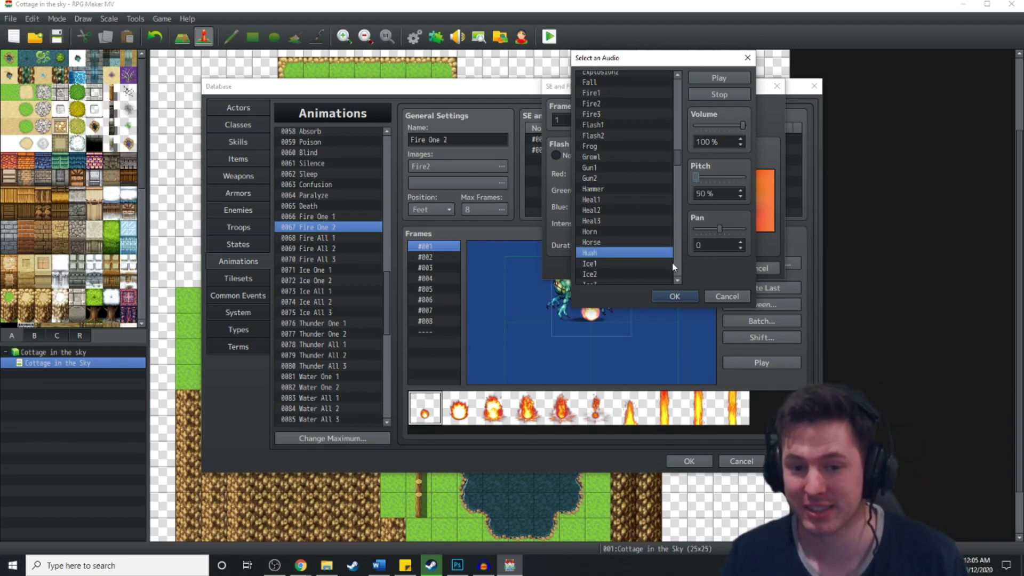
click(725, 78)
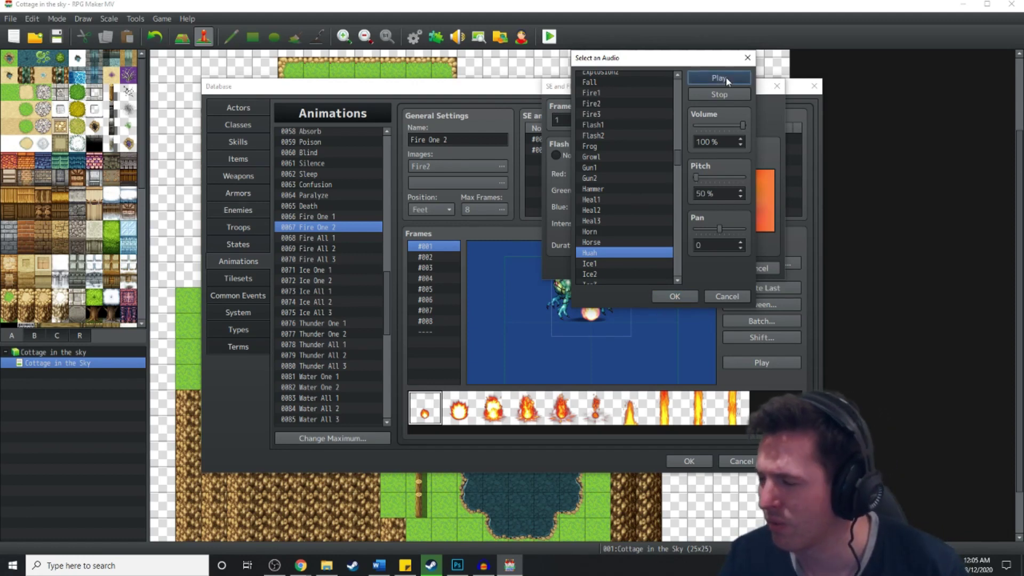